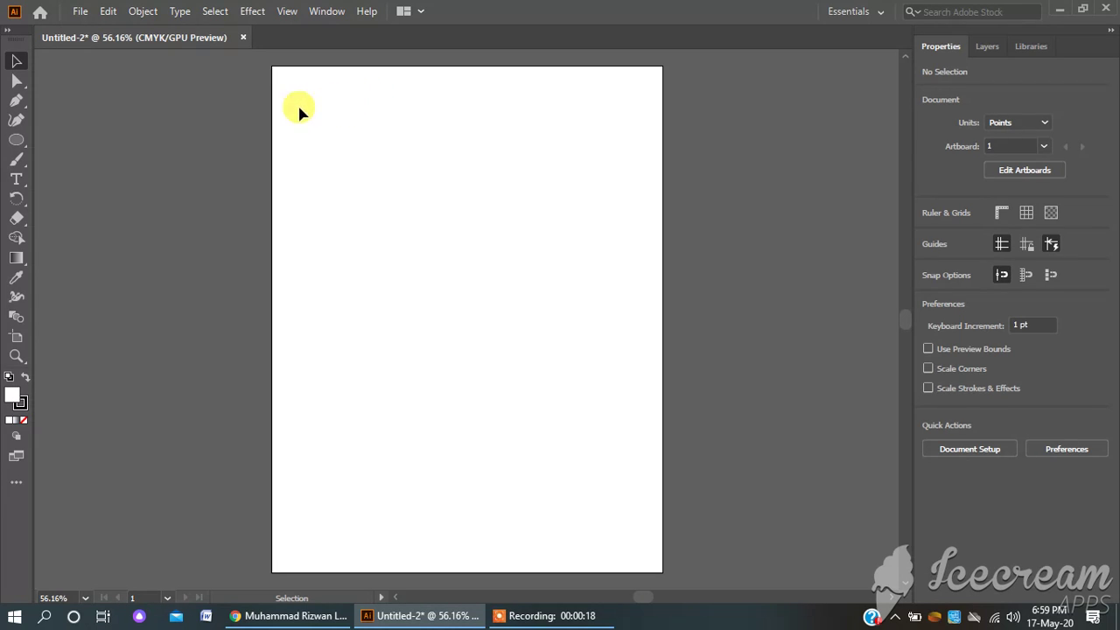
# Step: Draw an ellipse about 72 pt wide and 55 pt high near the artboard's upper-left corner
pyautogui.click(18, 142)
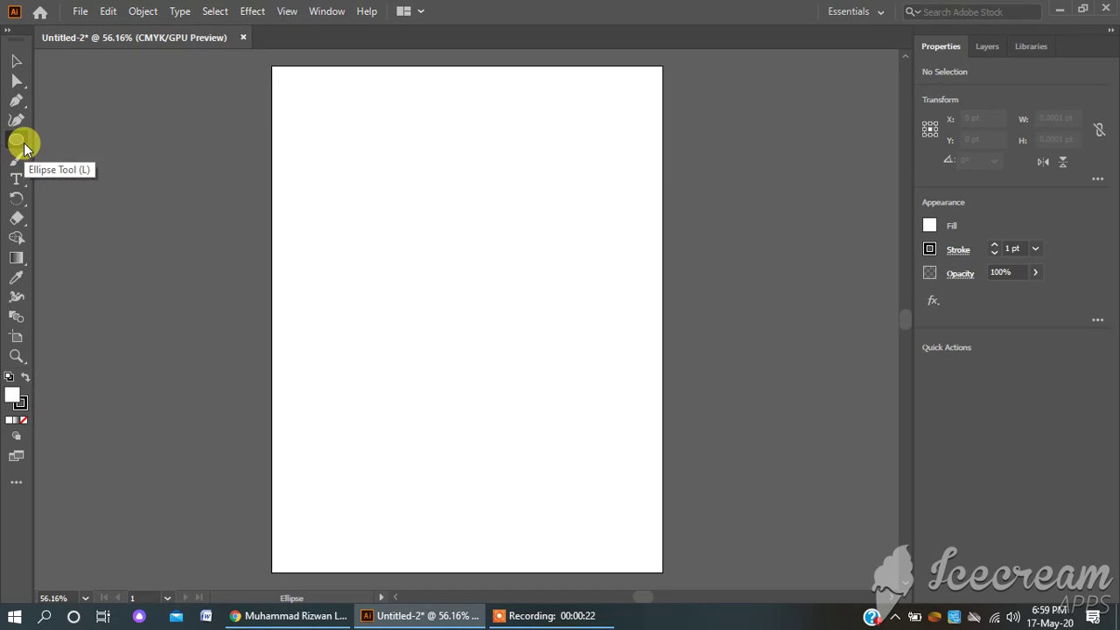
pyautogui.click(23, 148)
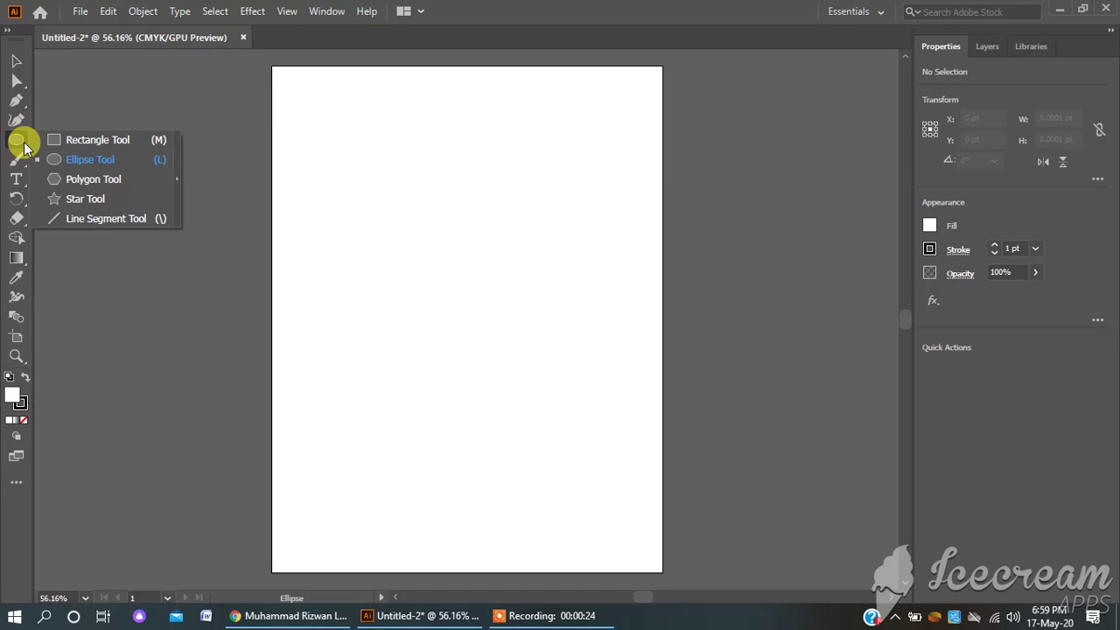
pyautogui.click(72, 159)
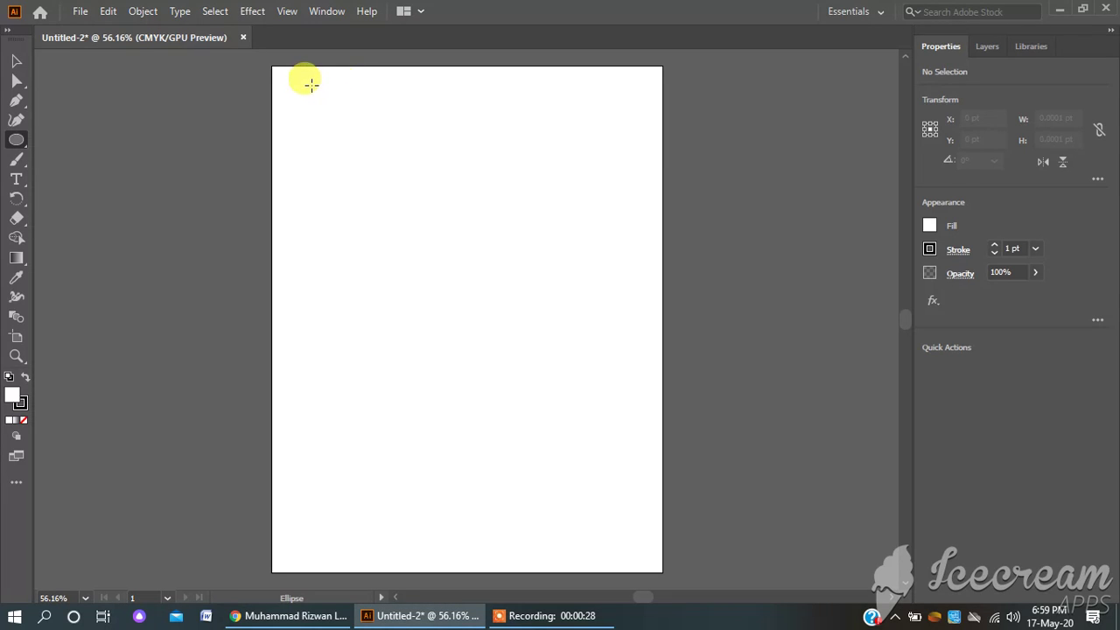
pyautogui.moveTo(311, 85); pyautogui.dragTo(358, 120)
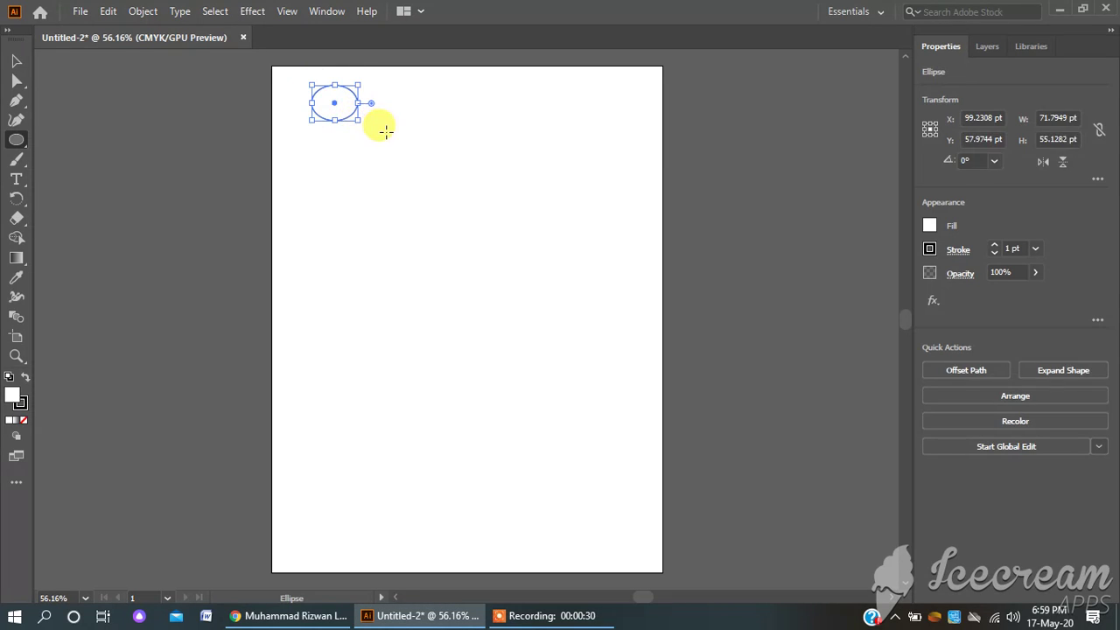
pyautogui.click(386, 131)
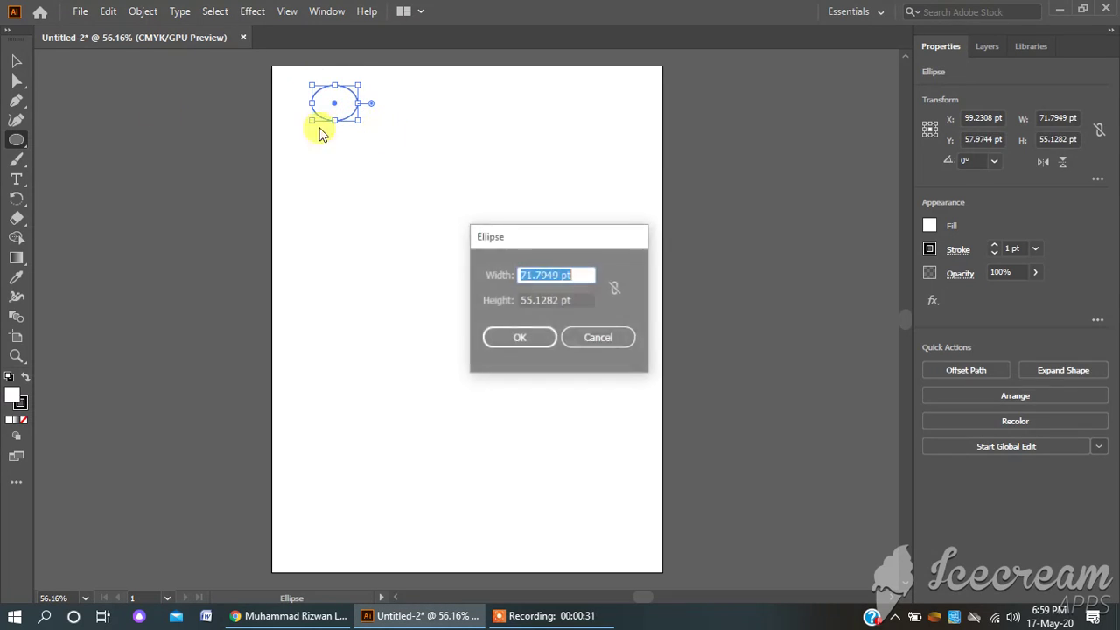
pyautogui.click(588, 340)
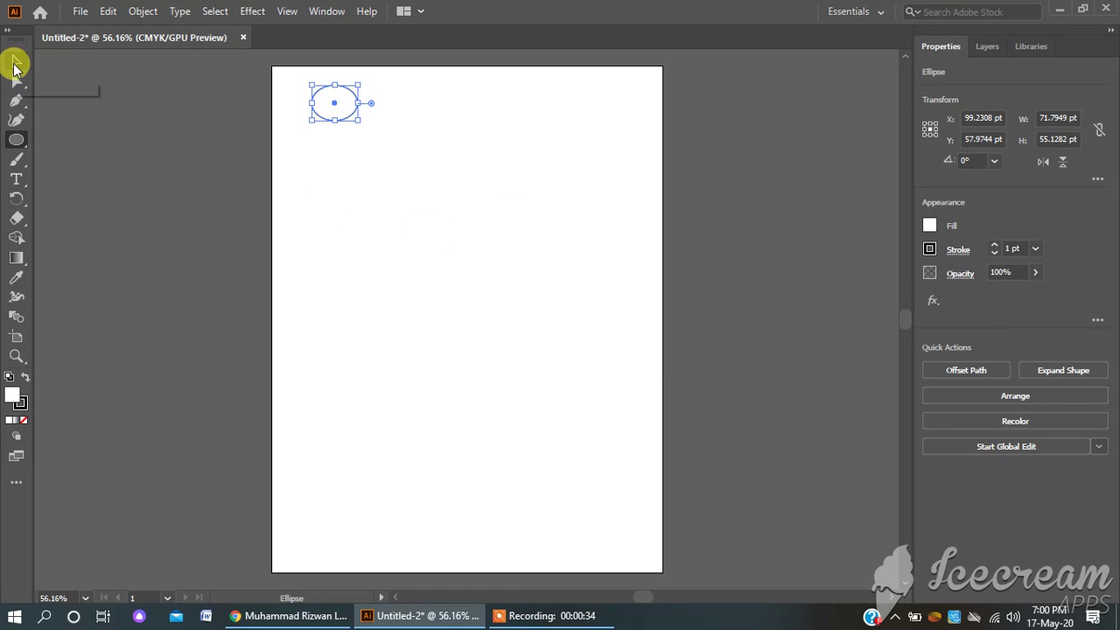
# Step: Copy the ellipse straight down by about 72 pt and repeat the copy to form a column of ten ellipses
pyautogui.click(15, 65)
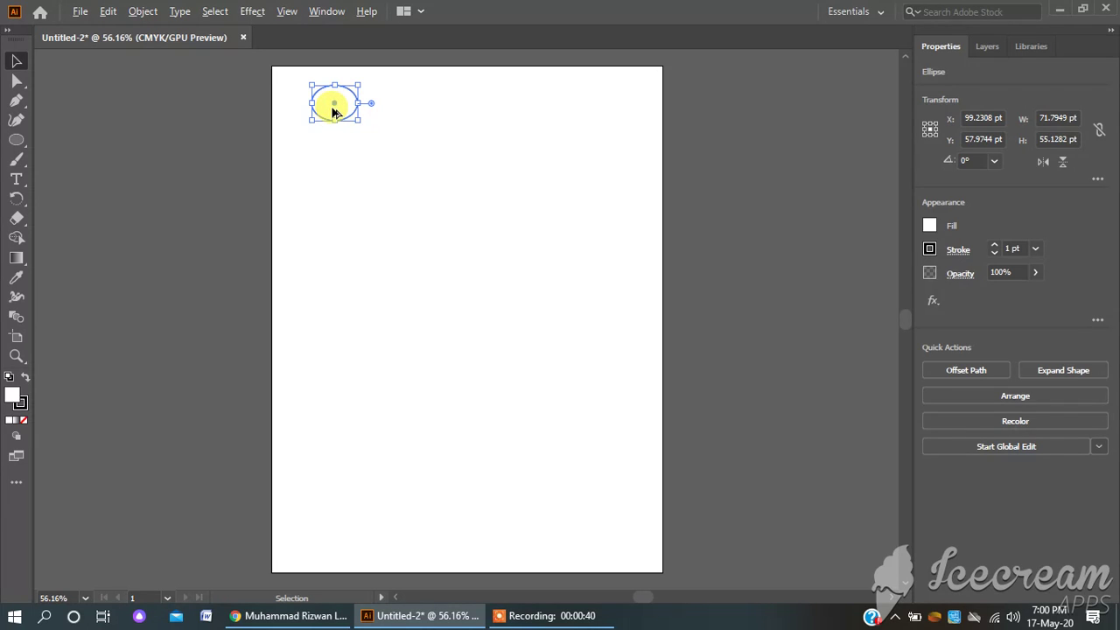
pyautogui.moveTo(332, 112); pyautogui.dragTo(332, 157)
pyautogui.press('a')
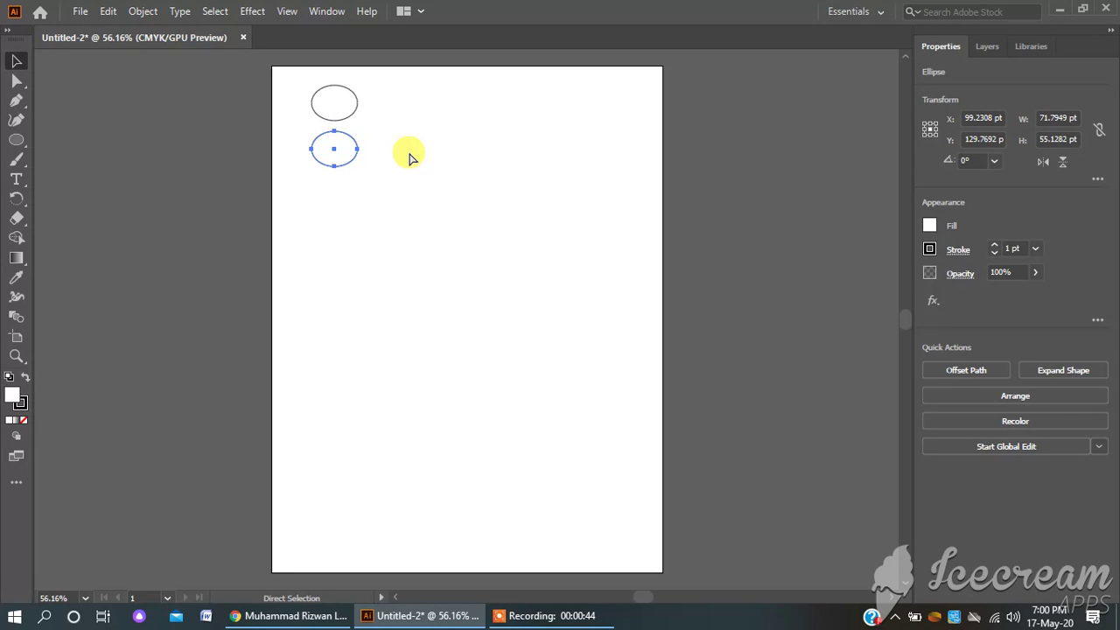
pyautogui.hotkey('ctrl', 'd')
pyautogui.hotkey('ctrl', 'd')
pyautogui.hotkey('ctrl', 'd')
pyautogui.hotkey('ctrl', 'd')
pyautogui.hotkey('ctrl', 'd')
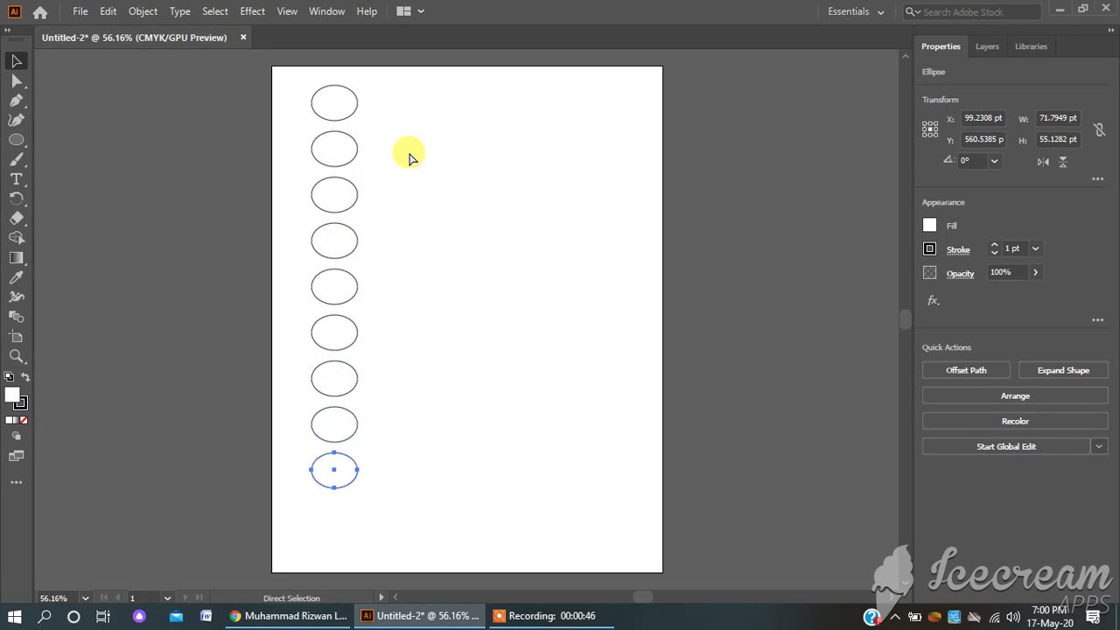
pyautogui.press('v')
pyautogui.click(412, 186)
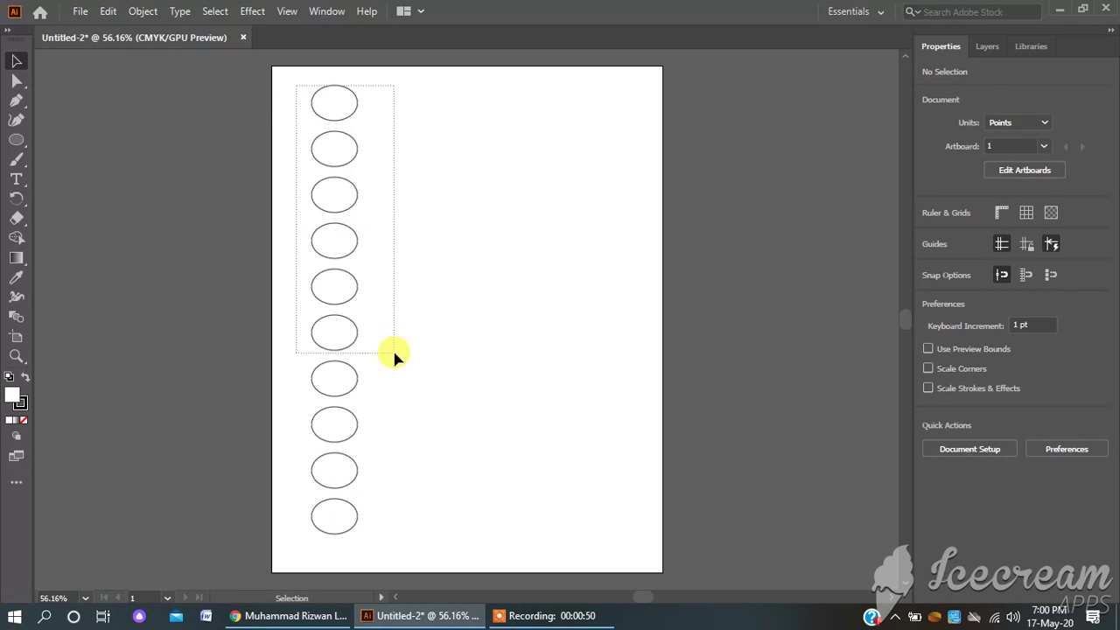
# Step: Copy the whole ellipse column about 92 pt to the right and repeat the copy to make six columns across the artboard
pyautogui.moveTo(375, 499); pyautogui.dragTo(370, 538)
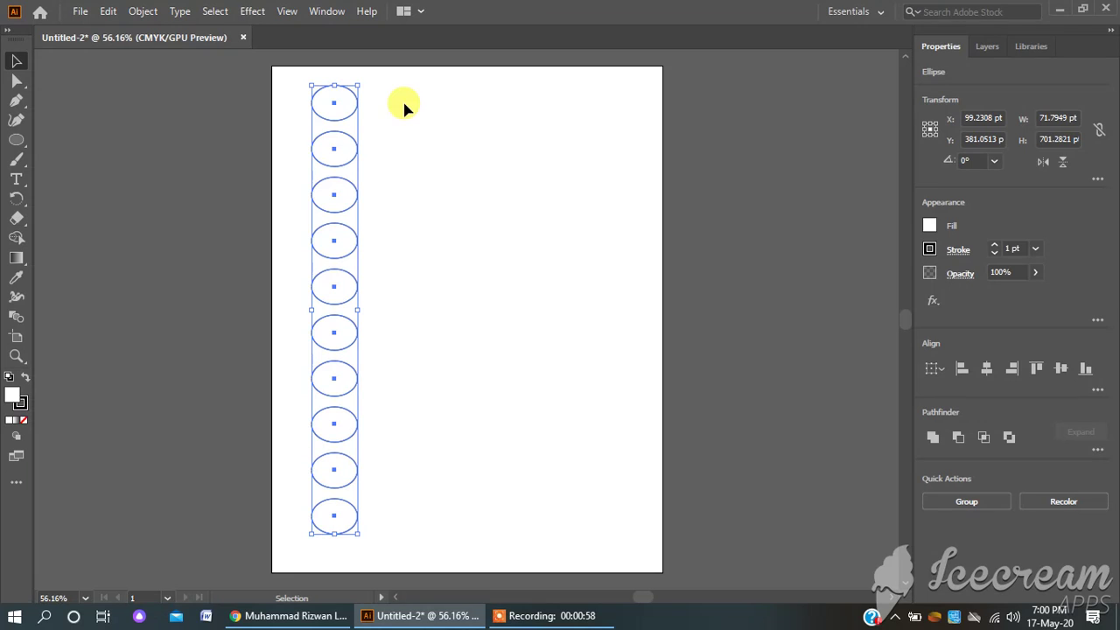
pyautogui.press('alt')
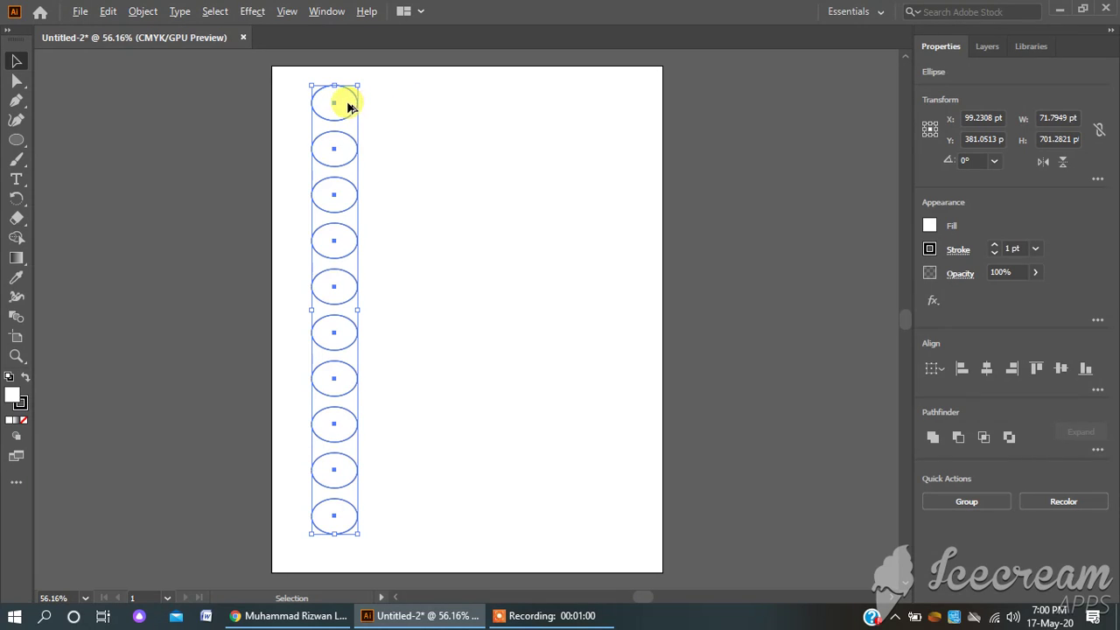
pyautogui.moveTo(348, 107); pyautogui.dragTo(406, 105)
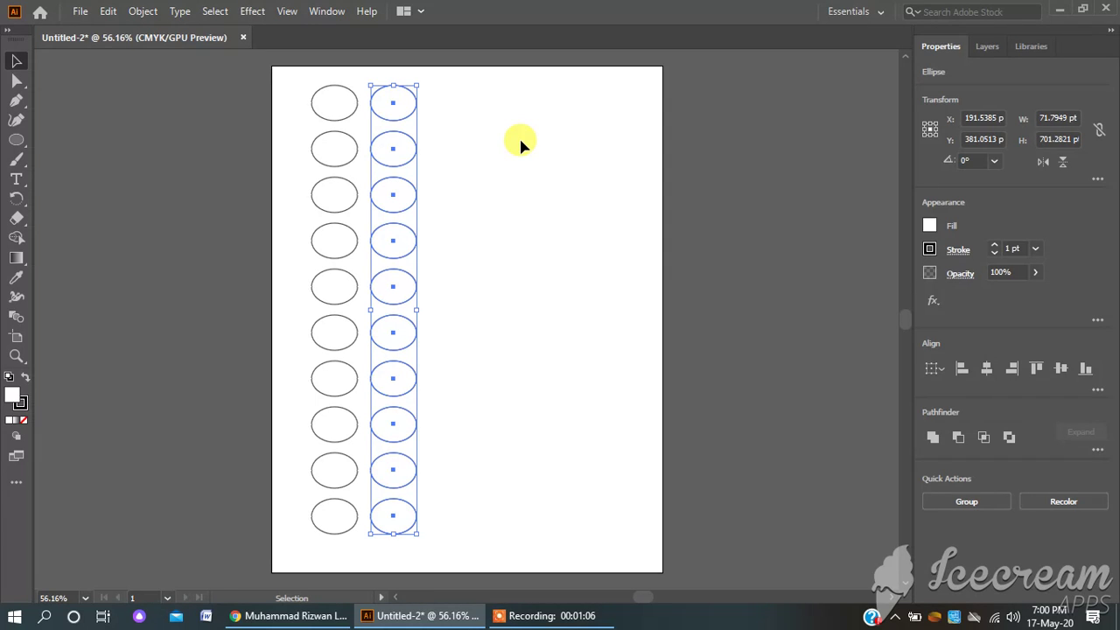
pyautogui.hotkey('ctrl', 'd')
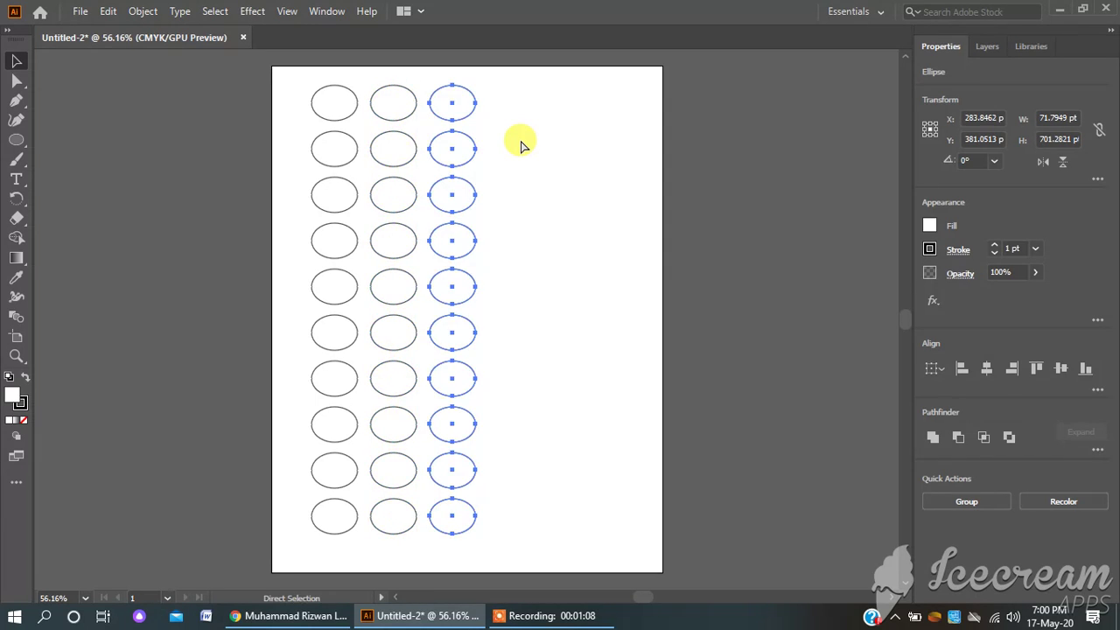
pyautogui.hotkey('ctrl', 'd')
pyautogui.hotkey('ctrl', 'd')
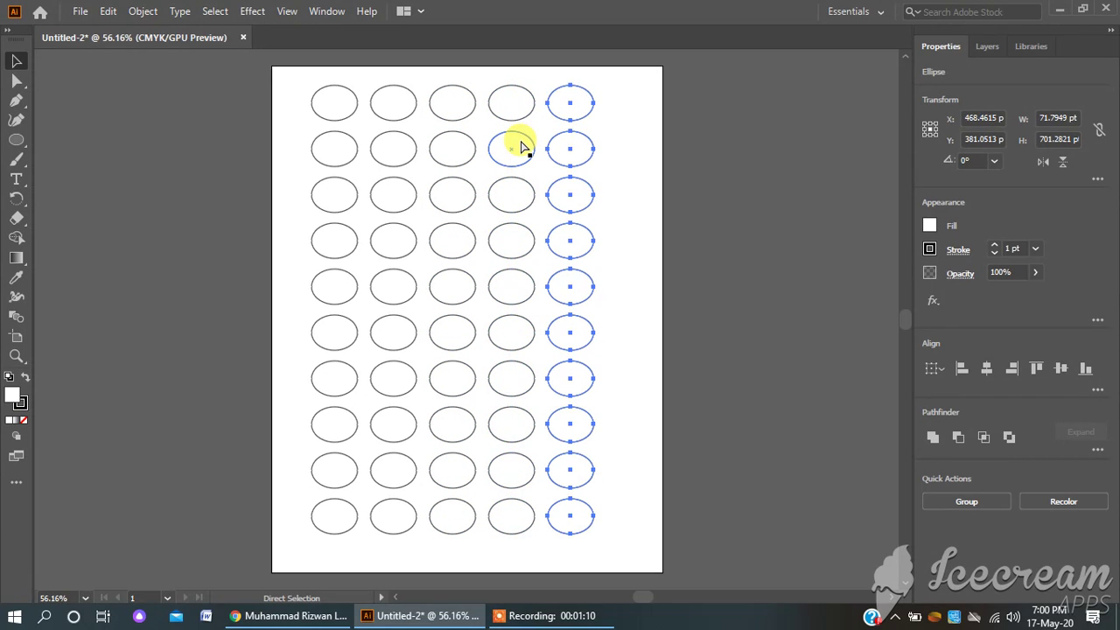
pyautogui.hotkey('ctrl', 'd')
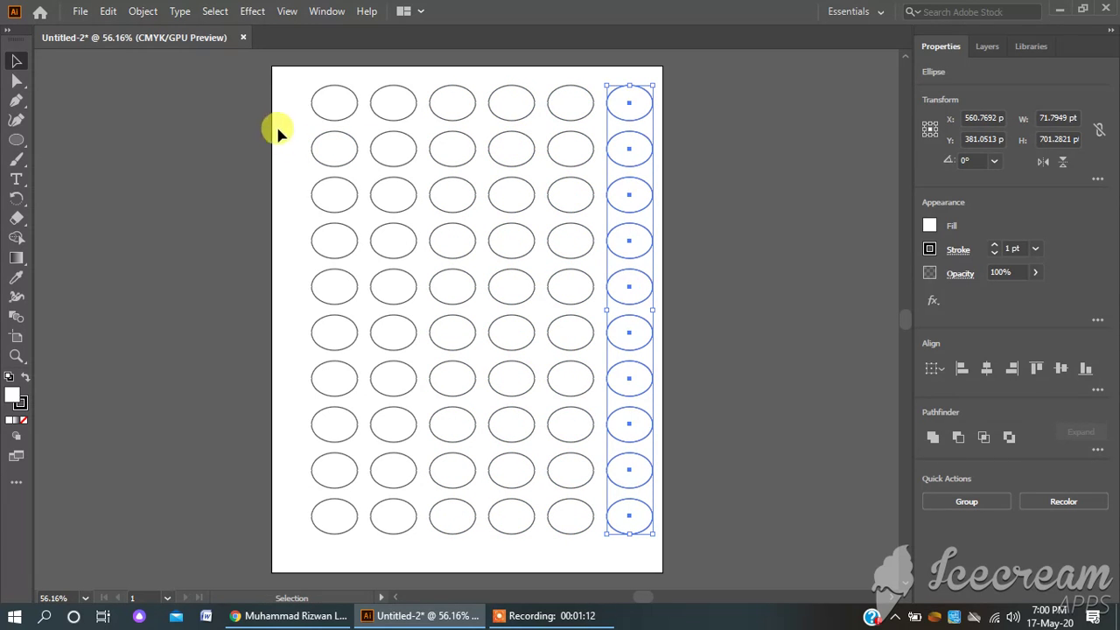
pyautogui.click(288, 99)
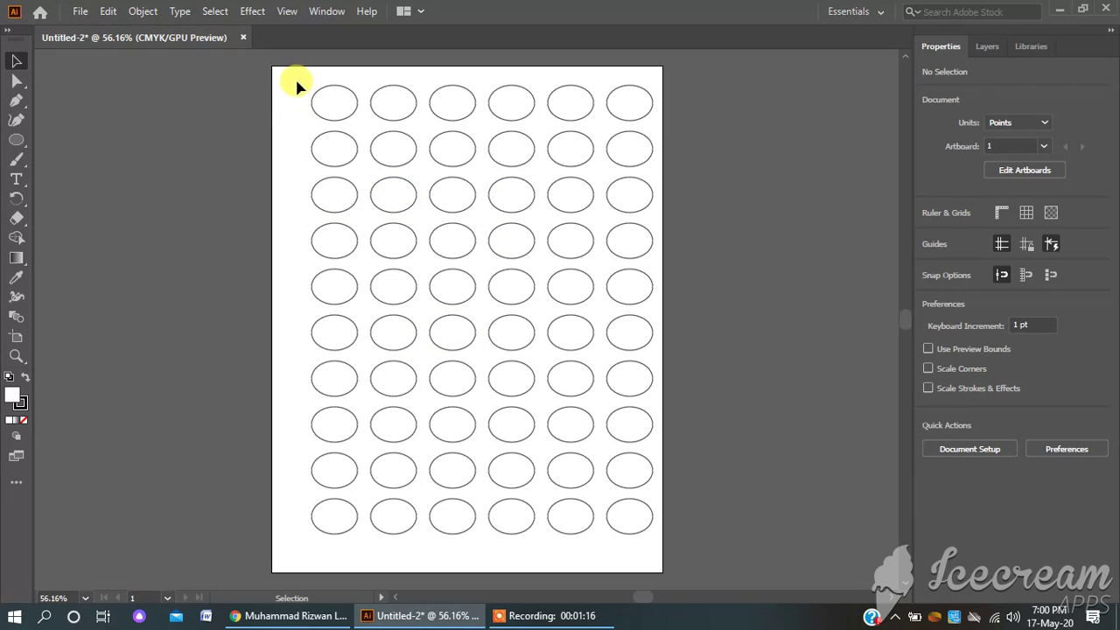
# Step: Fill all the ellipses in the grid with the CMYK Red swatch
pyautogui.moveTo(295, 76); pyautogui.dragTo(632, 492)
pyautogui.moveTo(649, 535); pyautogui.dragTo(658, 546)
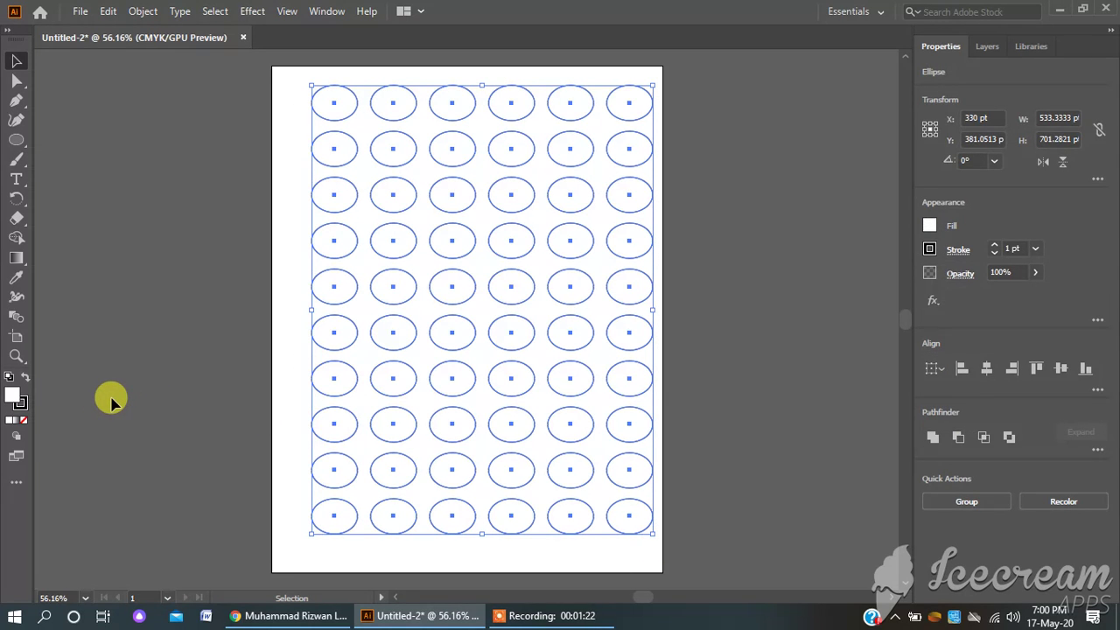
pyautogui.doubleClick(16, 398)
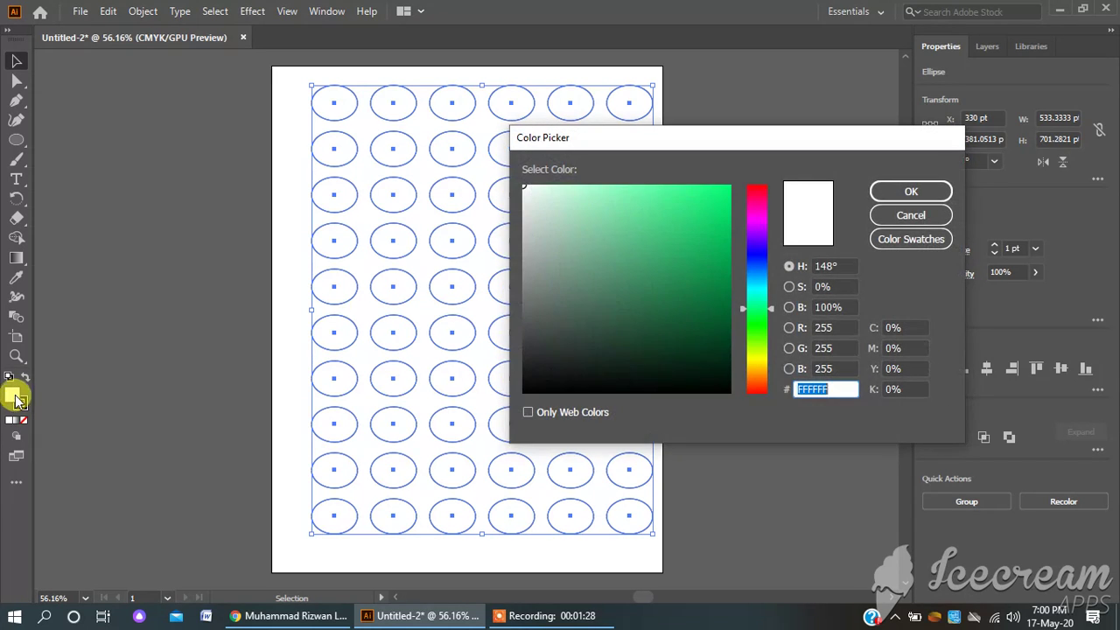
pyautogui.moveTo(768, 147); pyautogui.dragTo(794, 141)
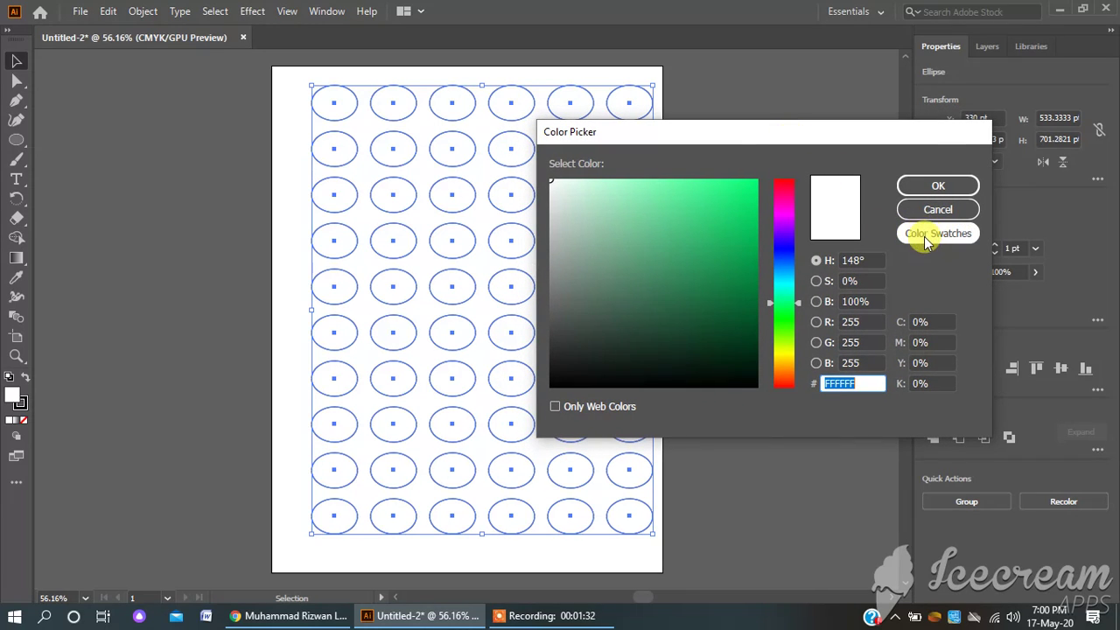
pyautogui.click(925, 238)
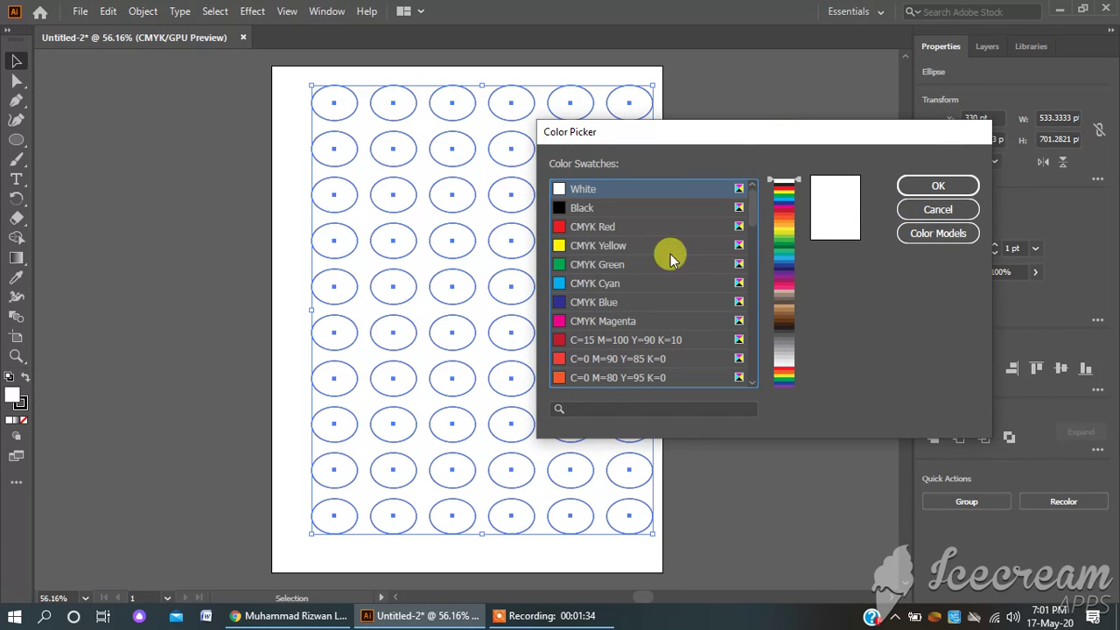
pyautogui.click(601, 227)
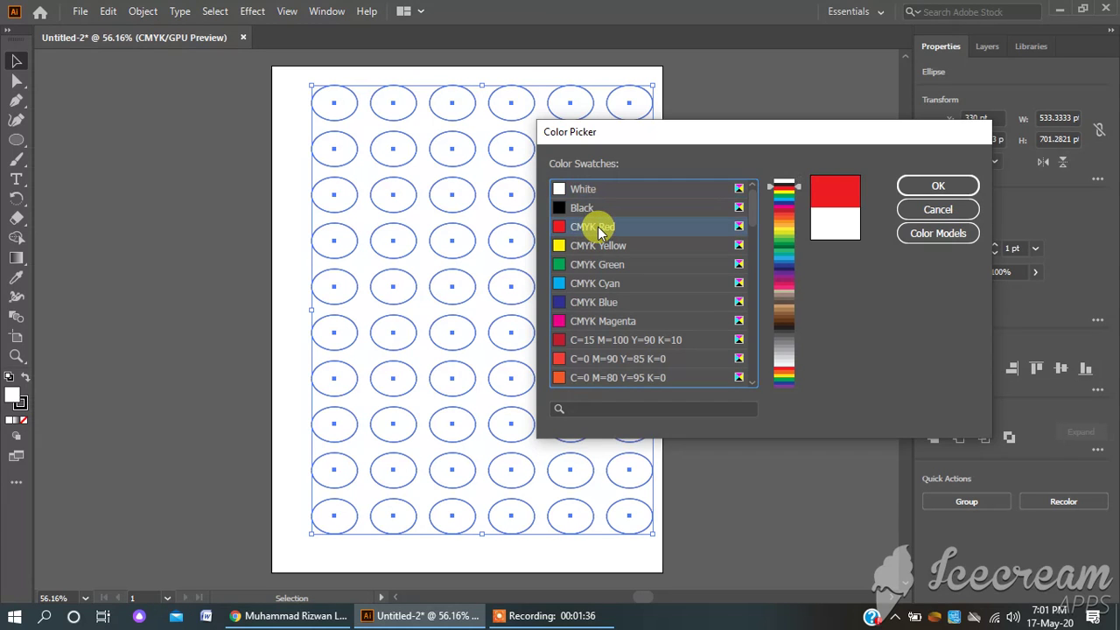
pyautogui.click(930, 188)
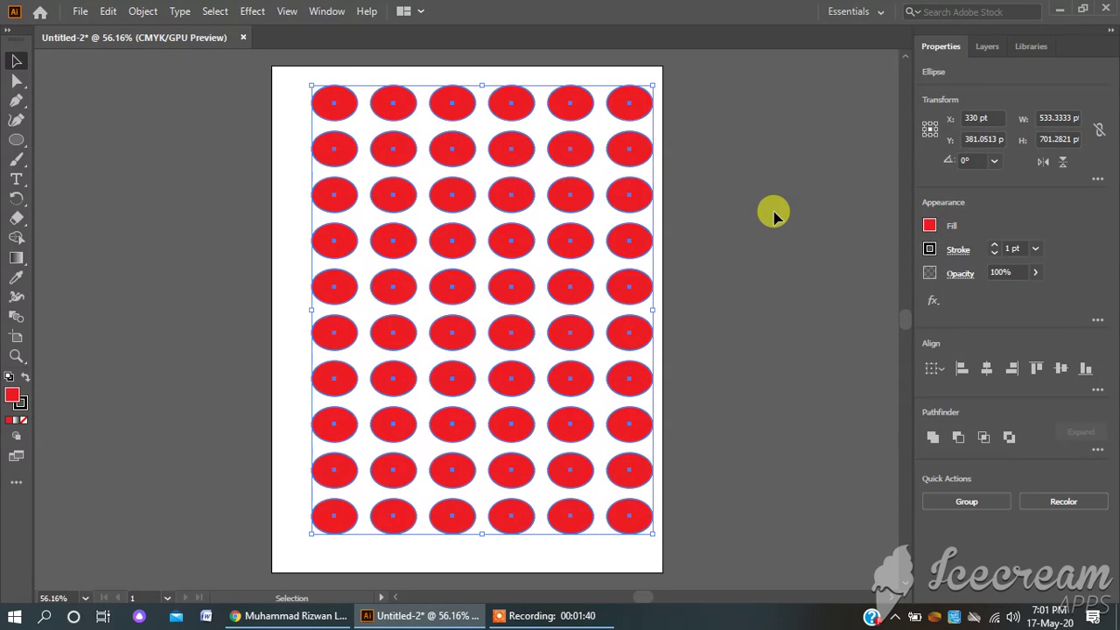
pyautogui.click(774, 214)
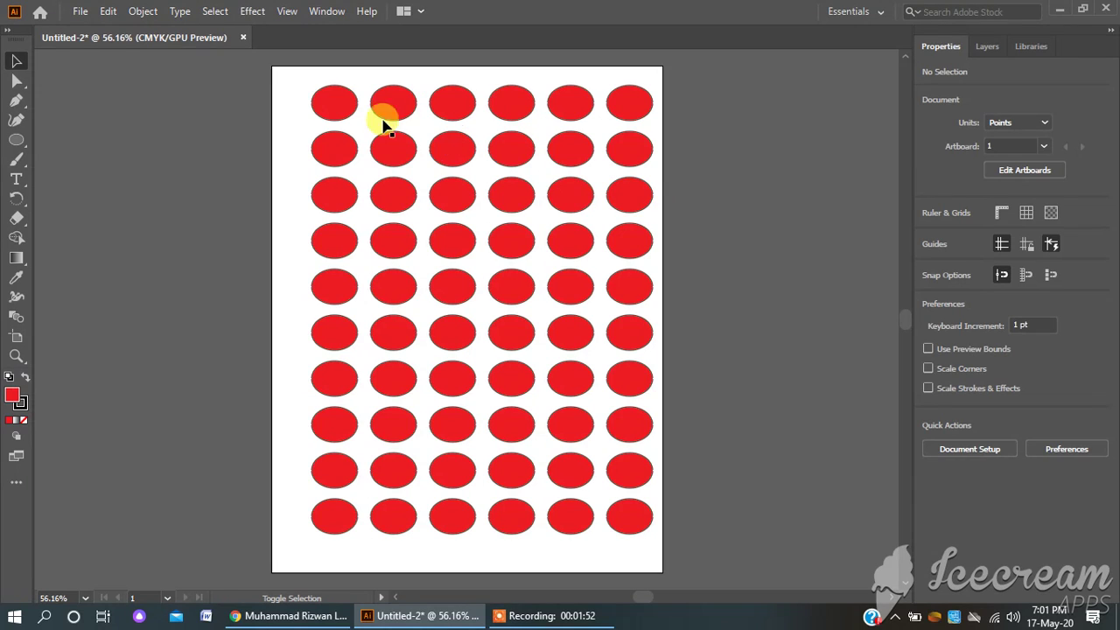
# Step: Fill seven ellipses of the grid with the CMYK Blue swatch, at row-column positions 1-1, 1-5, 3-2, 5-4, 8-2, 9-4 and 10-6
pyautogui.click(327, 108)
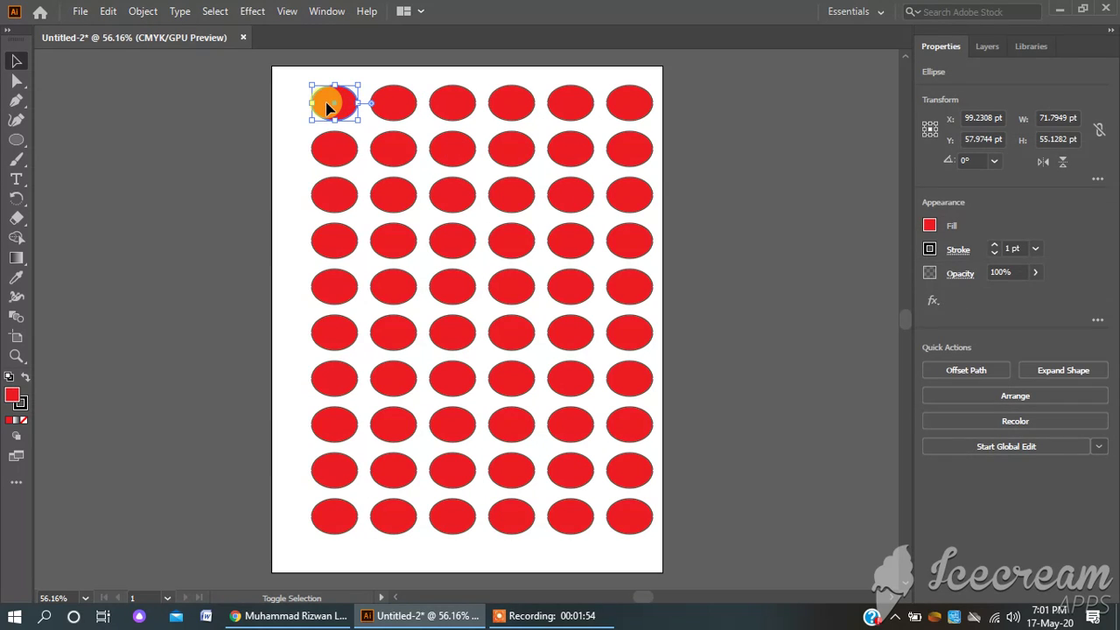
pyautogui.keyDown('shift'); pyautogui.click(381, 202); pyautogui.keyUp('shift')
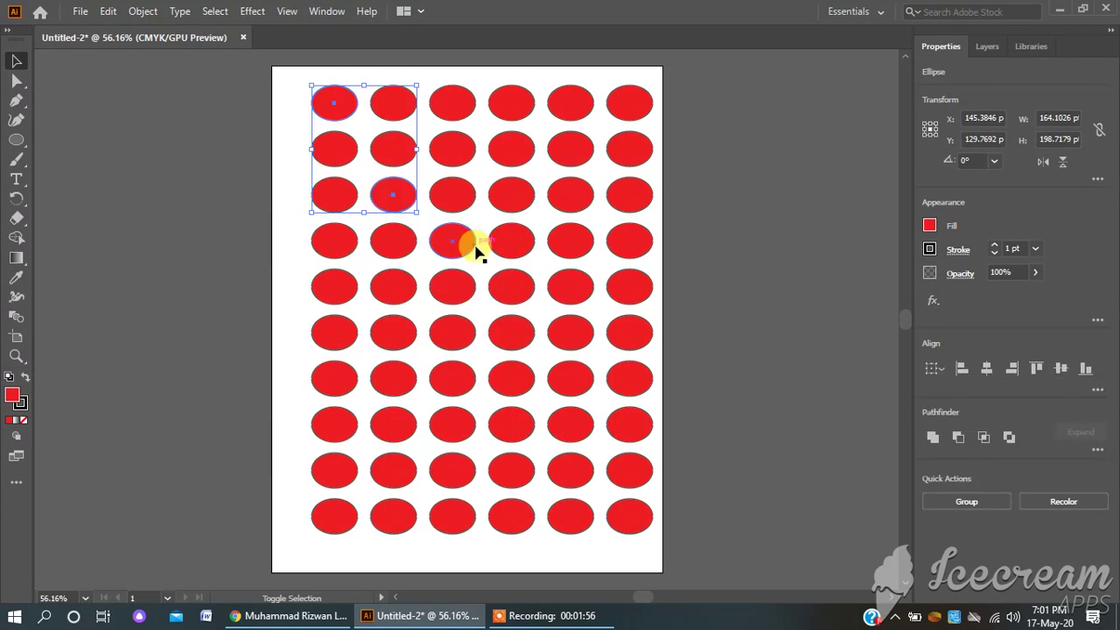
pyautogui.keyDown('shift'); pyautogui.click(509, 287); pyautogui.keyUp('shift')
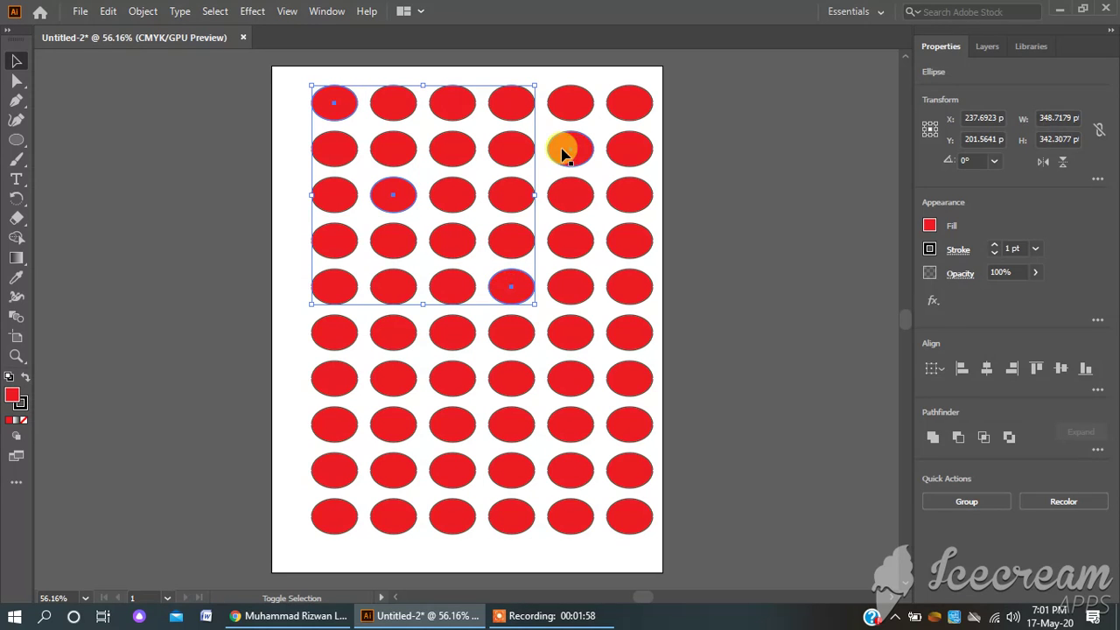
pyautogui.keyDown('shift'); pyautogui.click(578, 105); pyautogui.keyUp('shift')
pyautogui.keyDown('shift'); pyautogui.click(398, 426); pyautogui.keyUp('shift')
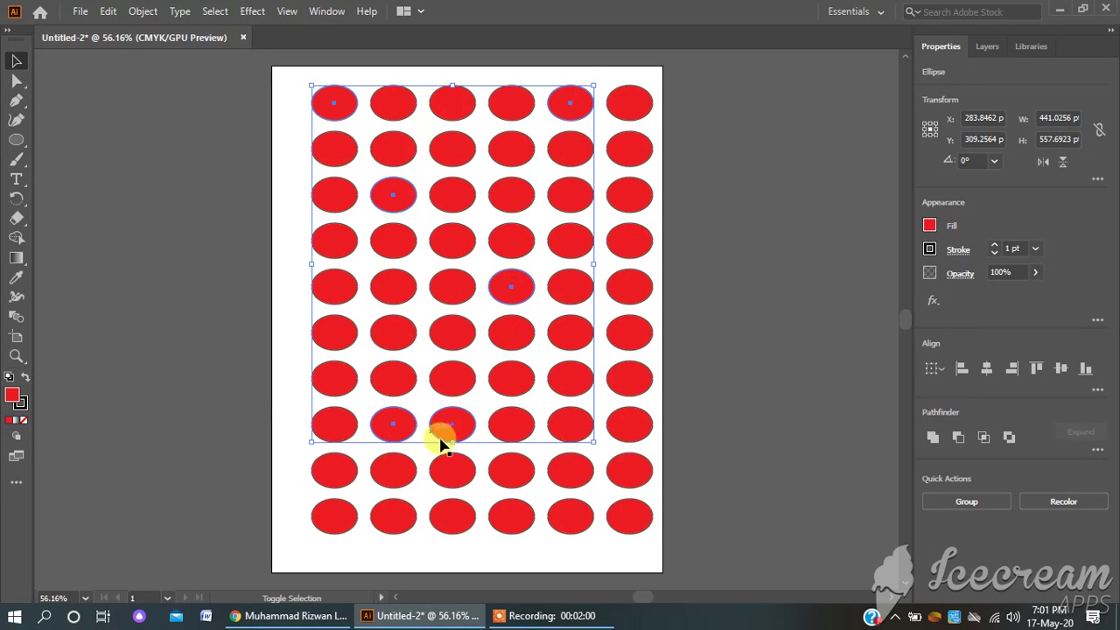
pyautogui.keyDown('shift'); pyautogui.click(507, 475); pyautogui.keyUp('shift')
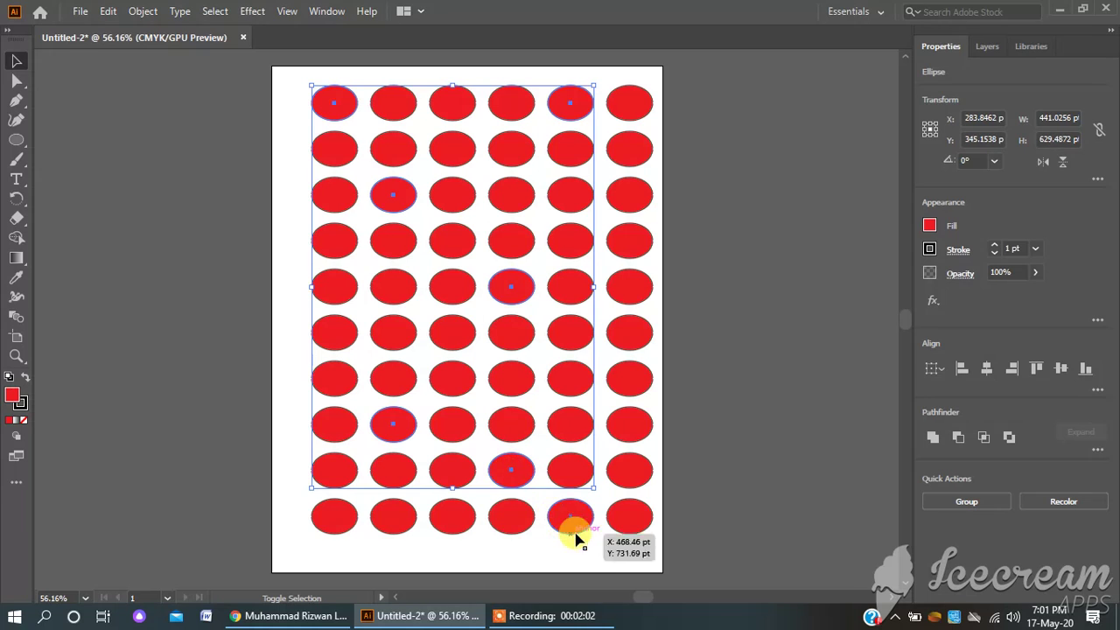
pyautogui.keyDown('shift'); pyautogui.click(626, 520); pyautogui.keyUp('shift')
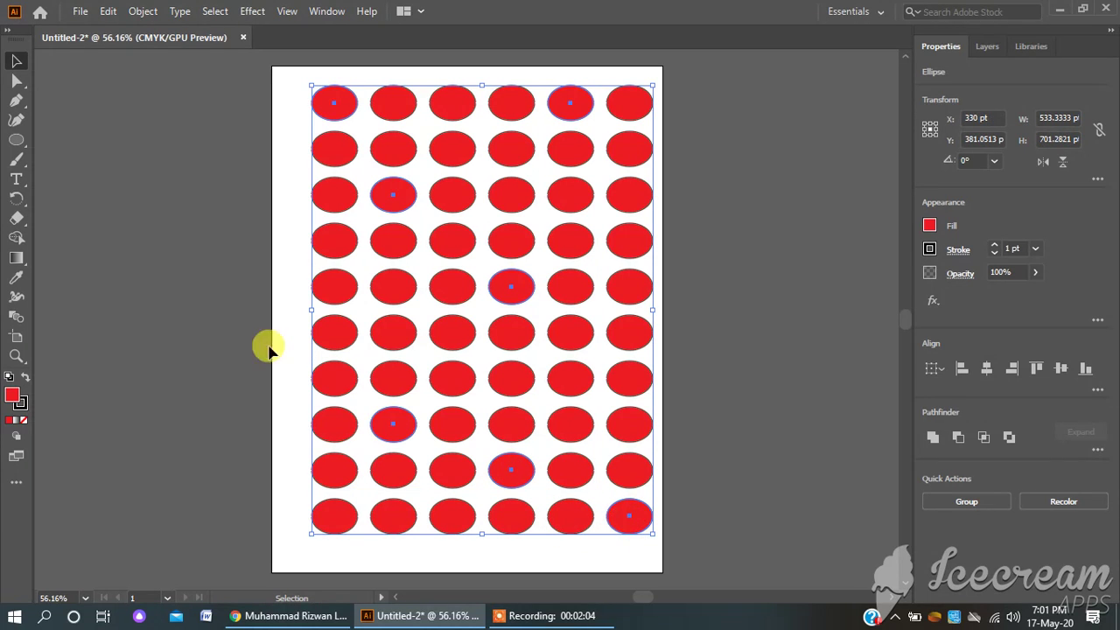
pyautogui.doubleClick(13, 398)
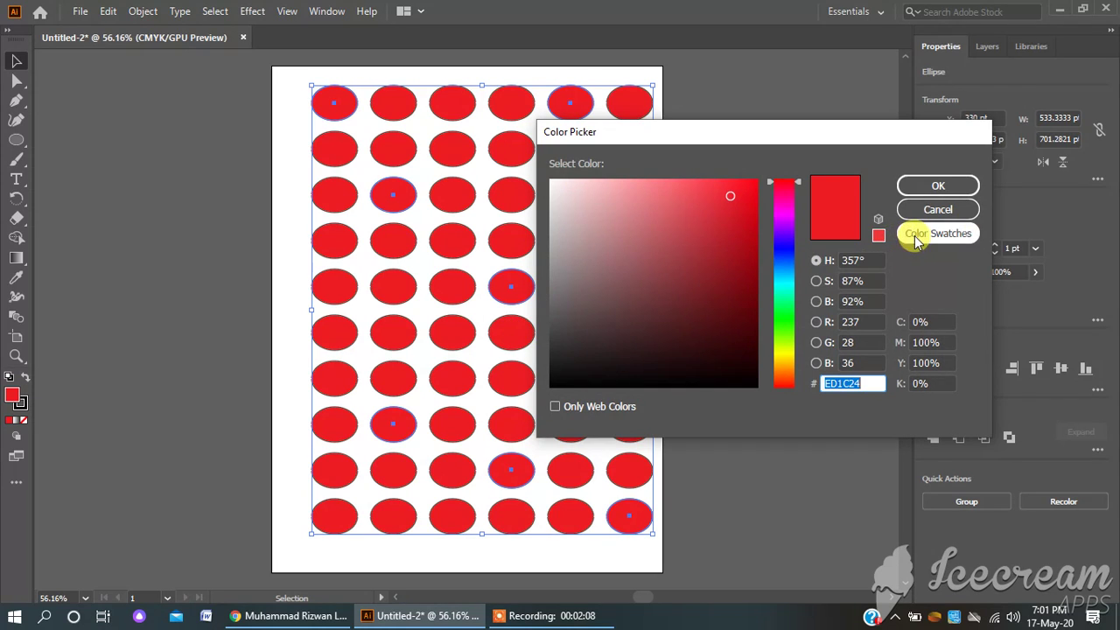
pyautogui.click(915, 236)
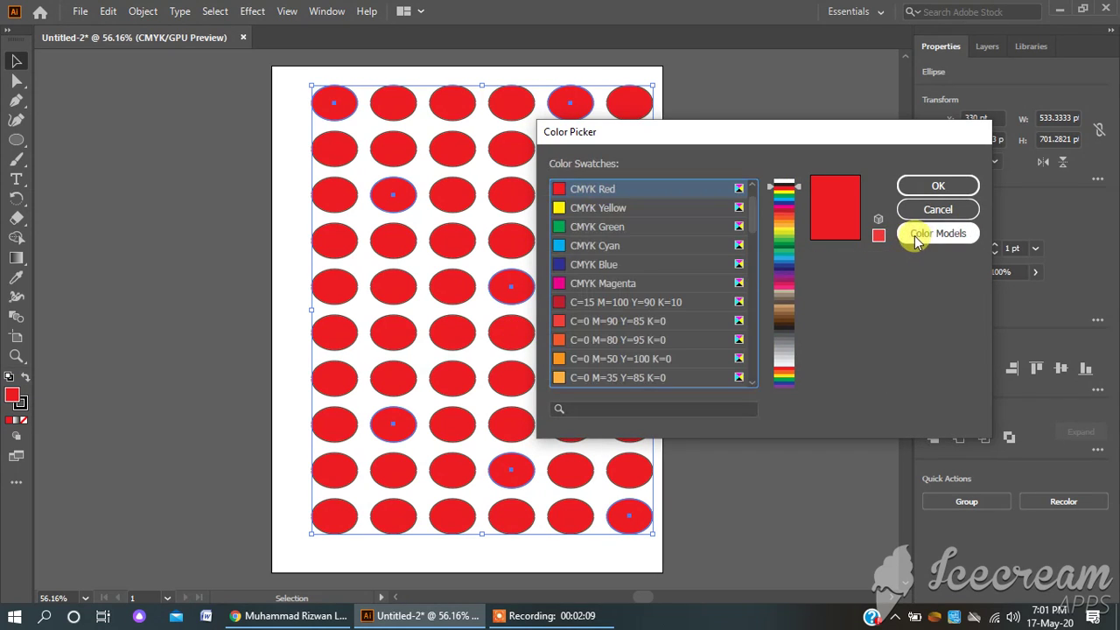
pyautogui.click(601, 267)
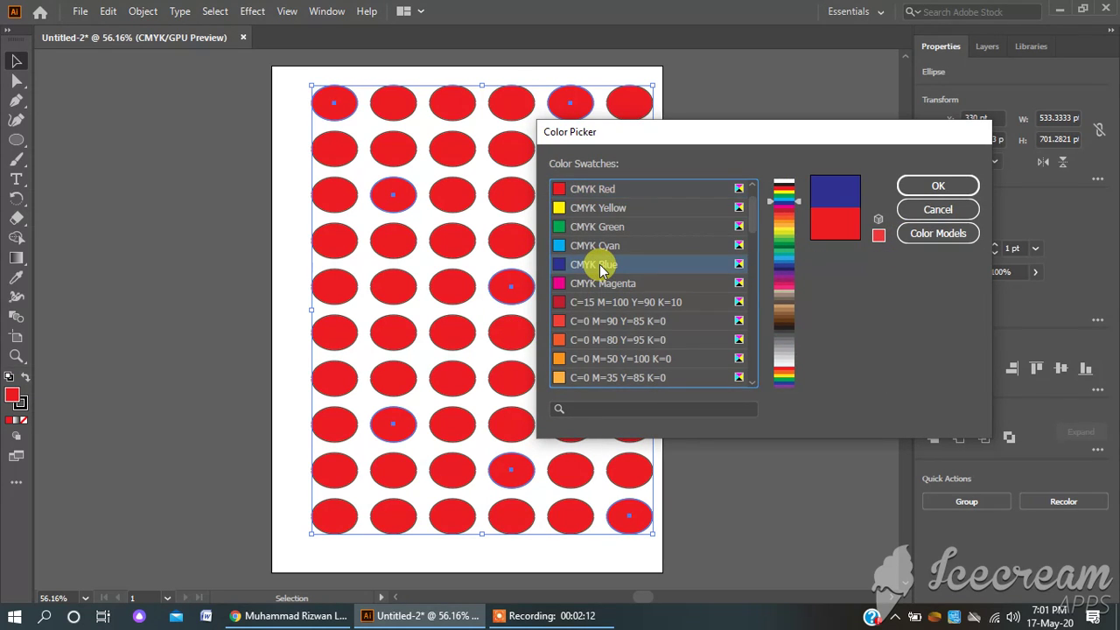
pyautogui.click(933, 184)
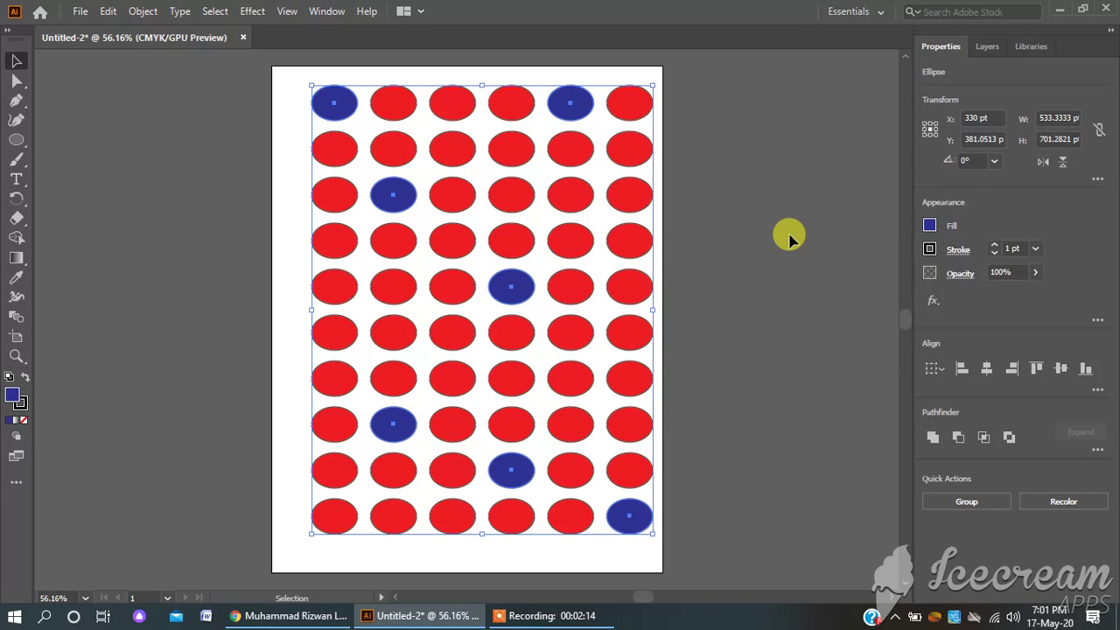
pyautogui.click(789, 236)
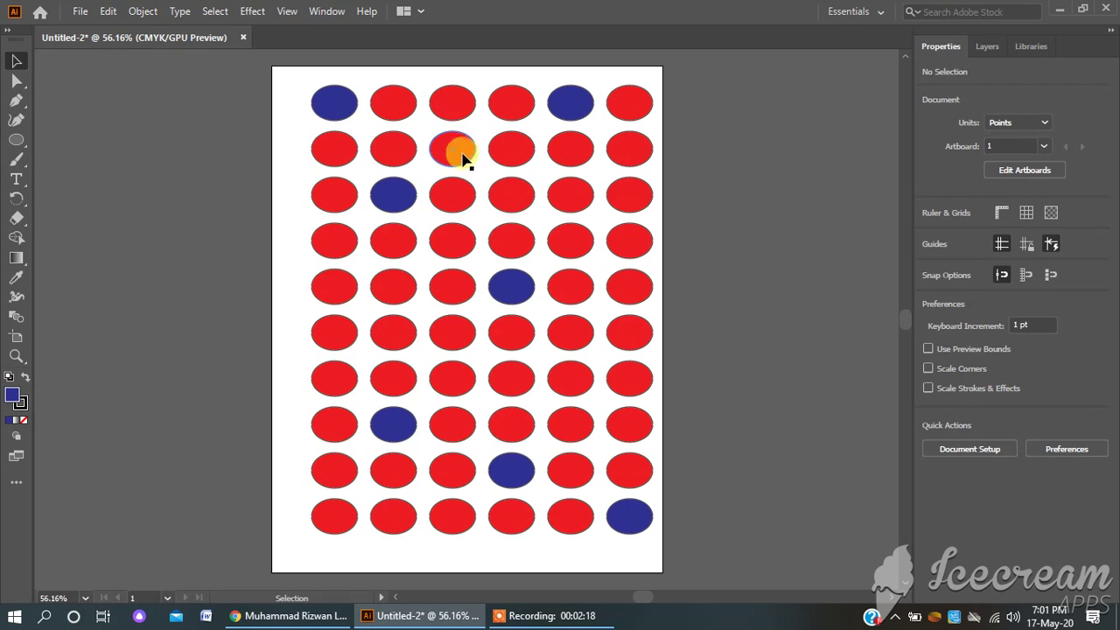
# Step: Fill six ellipses of the grid with the orange C=0 M=80 Y=95 K=0 swatch, at row-column positions 1-3, 6-1, 7-6, 8-5, 9-1 and 10-2
pyautogui.click(461, 112)
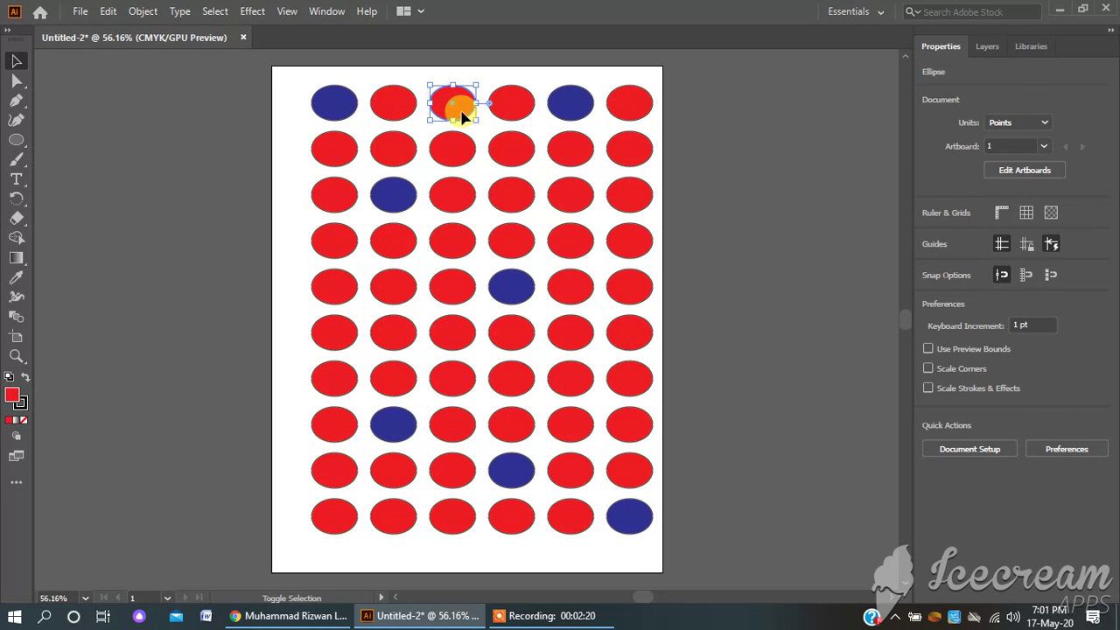
pyautogui.keyDown('shift'); pyautogui.click(334, 332); pyautogui.keyUp('shift')
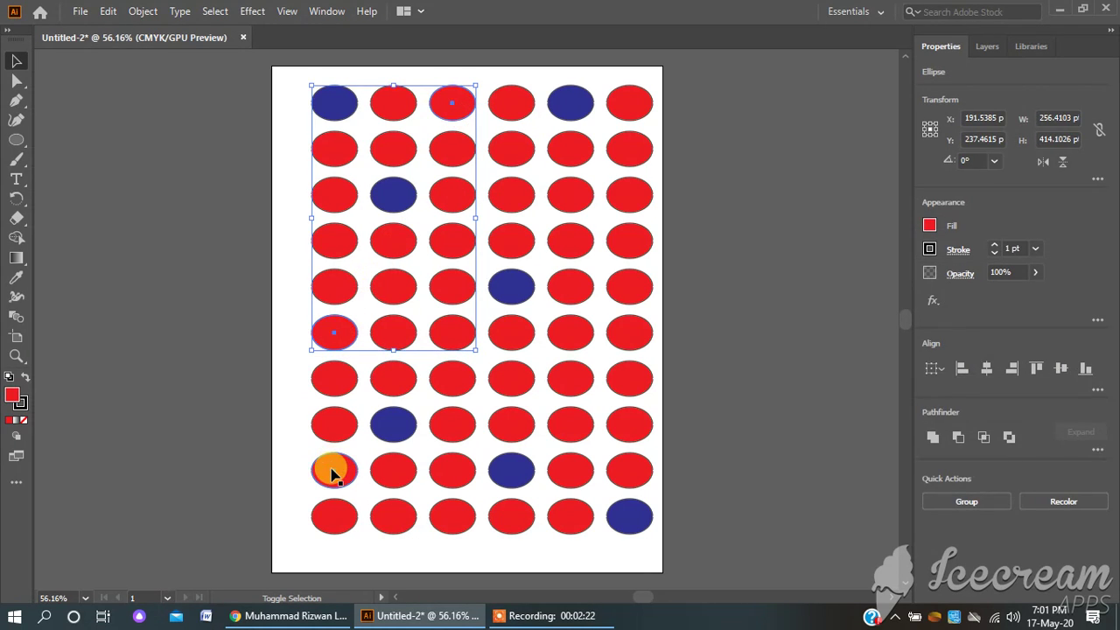
pyautogui.keyDown('shift'); pyautogui.click(330, 468); pyautogui.keyUp('shift')
pyautogui.keyDown('shift'); pyautogui.click(389, 518); pyautogui.keyUp('shift')
pyautogui.keyDown('shift'); pyautogui.click(582, 430); pyautogui.keyUp('shift')
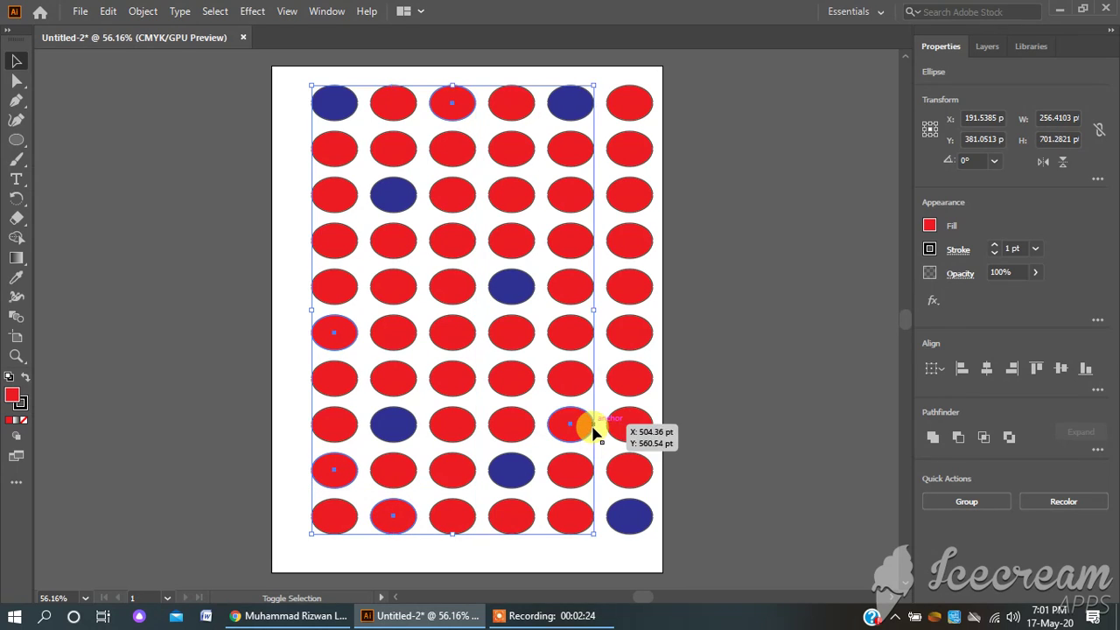
pyautogui.keyDown('shift'); pyautogui.click(627, 382); pyautogui.keyUp('shift')
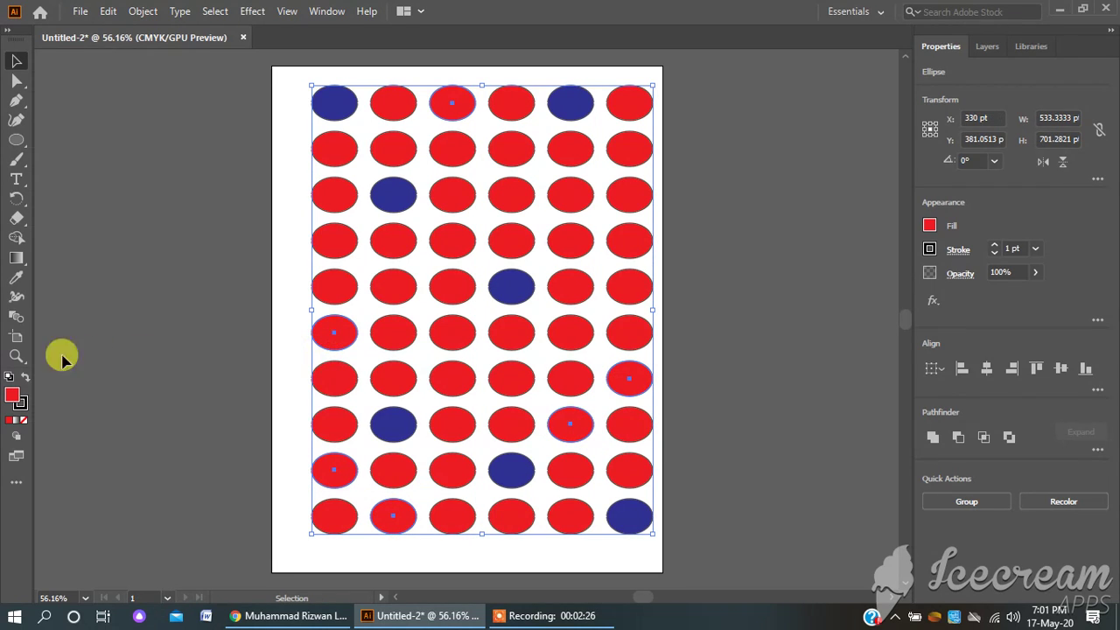
pyautogui.doubleClick(12, 398)
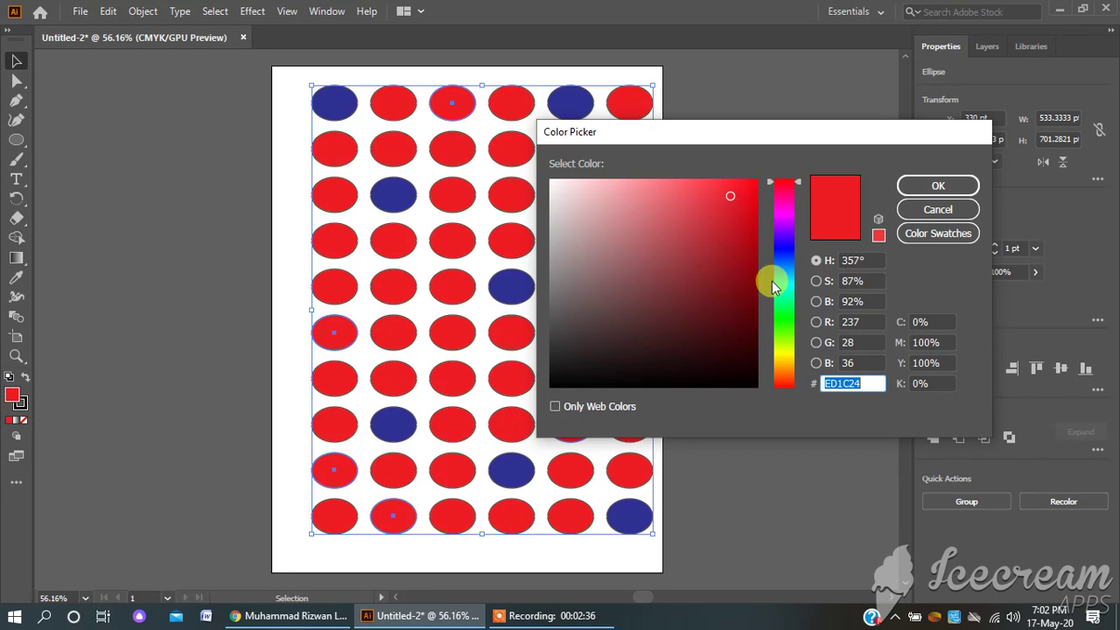
pyautogui.click(934, 233)
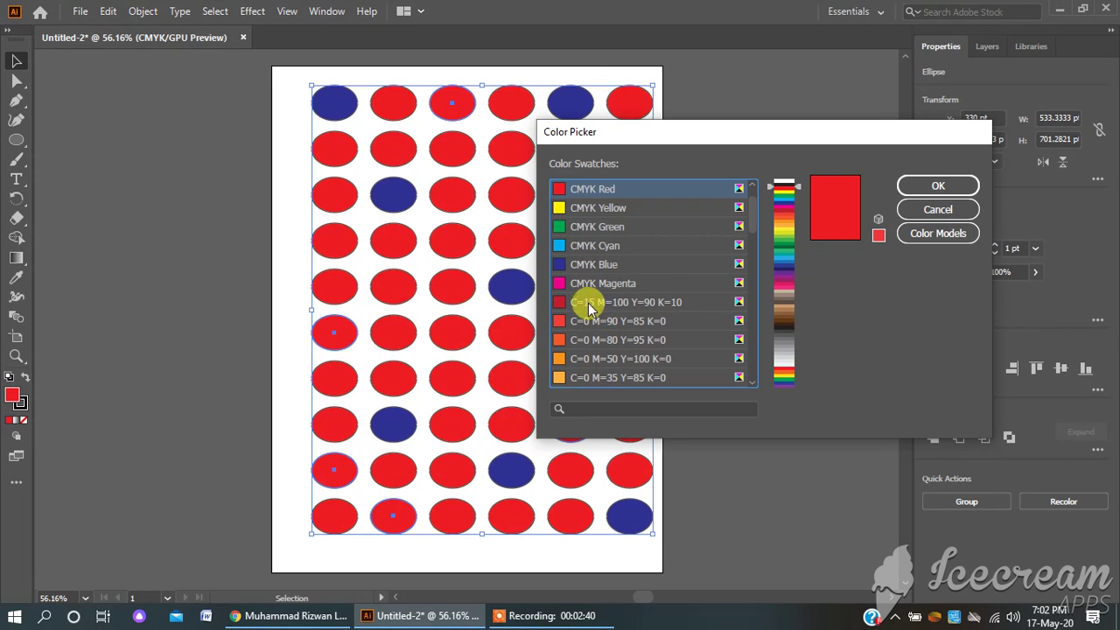
pyautogui.click(595, 339)
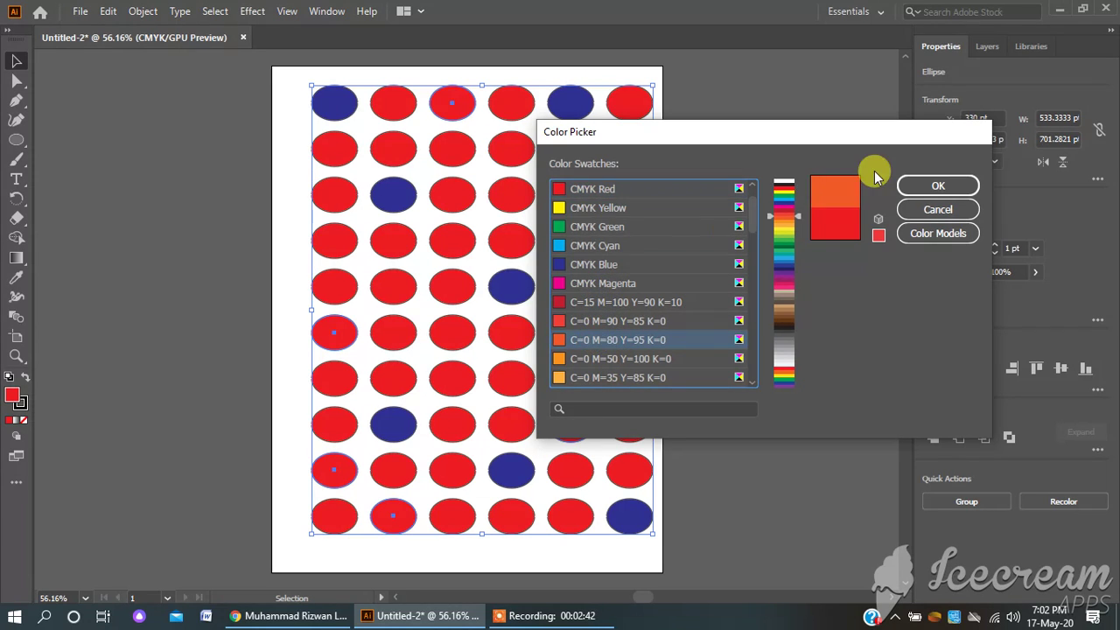
pyautogui.click(920, 185)
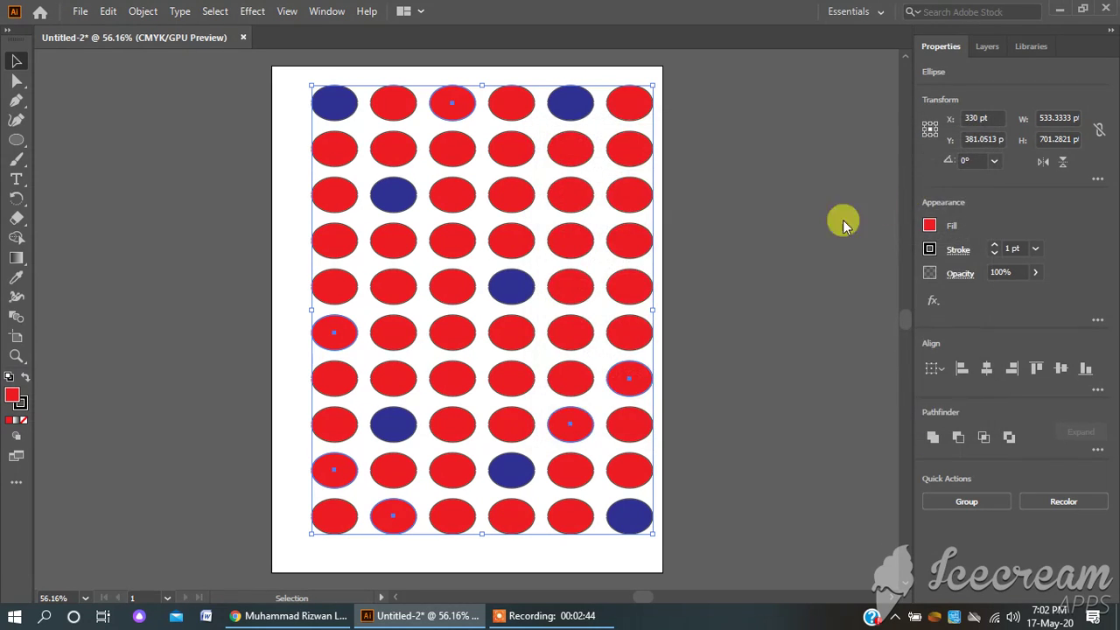
pyautogui.click(784, 241)
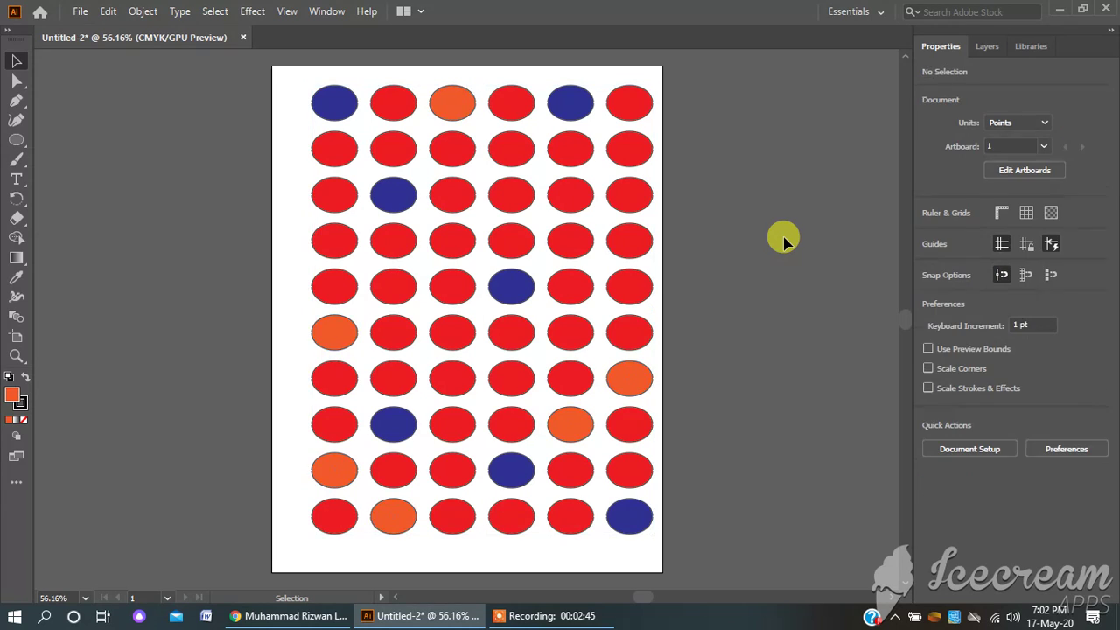
pyautogui.click(625, 377)
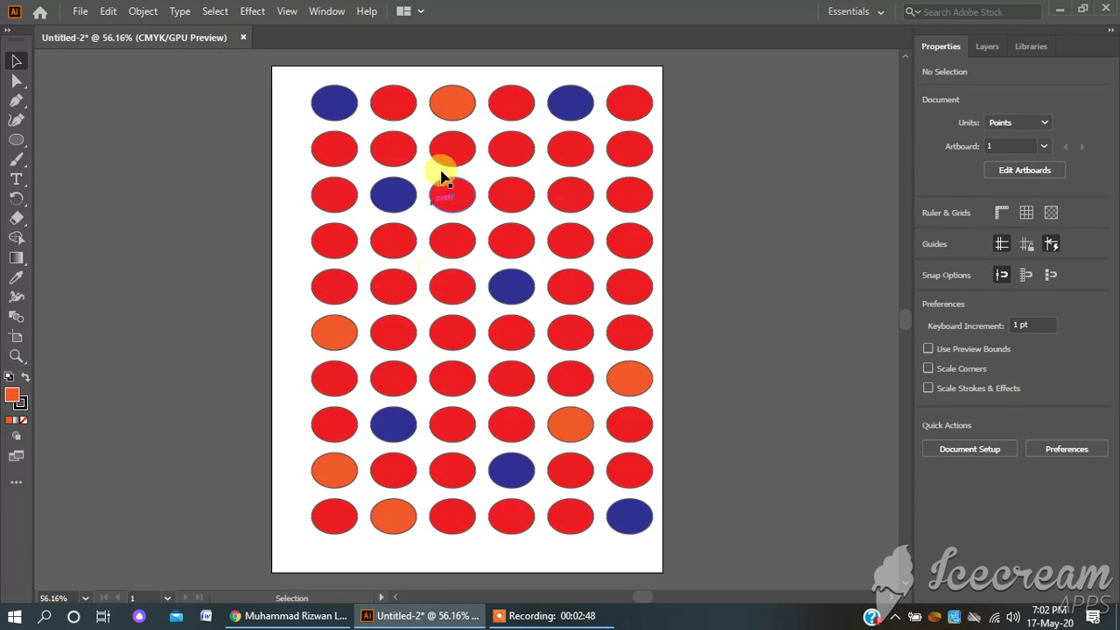